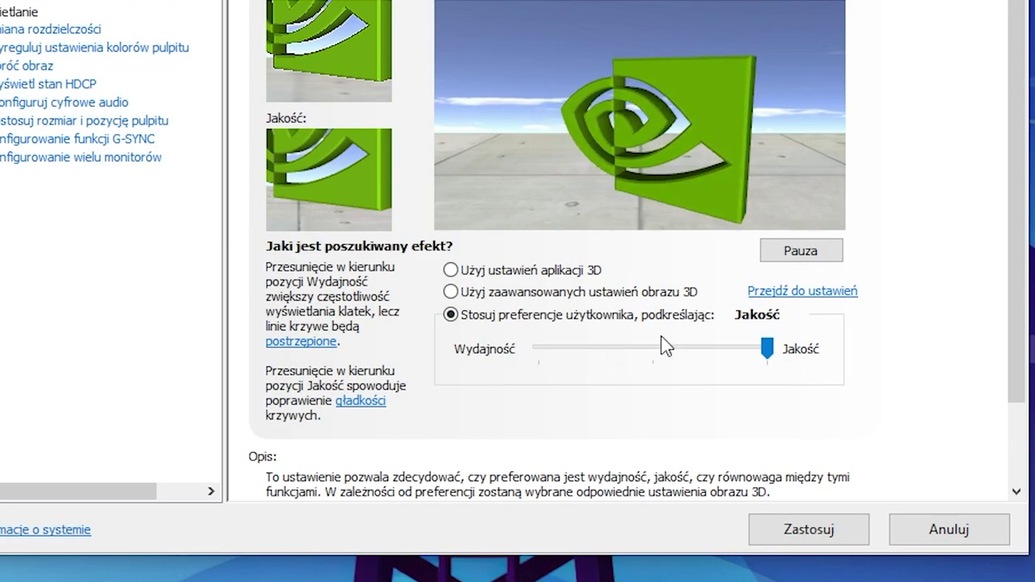
# - Set the 3D image preview preference to "Użyj ustawień aplikacji 3D", apply it and close the NVIDIA Control Panel
pyautogui.moveTo(767, 349); pyautogui.dragTo(508, 368)
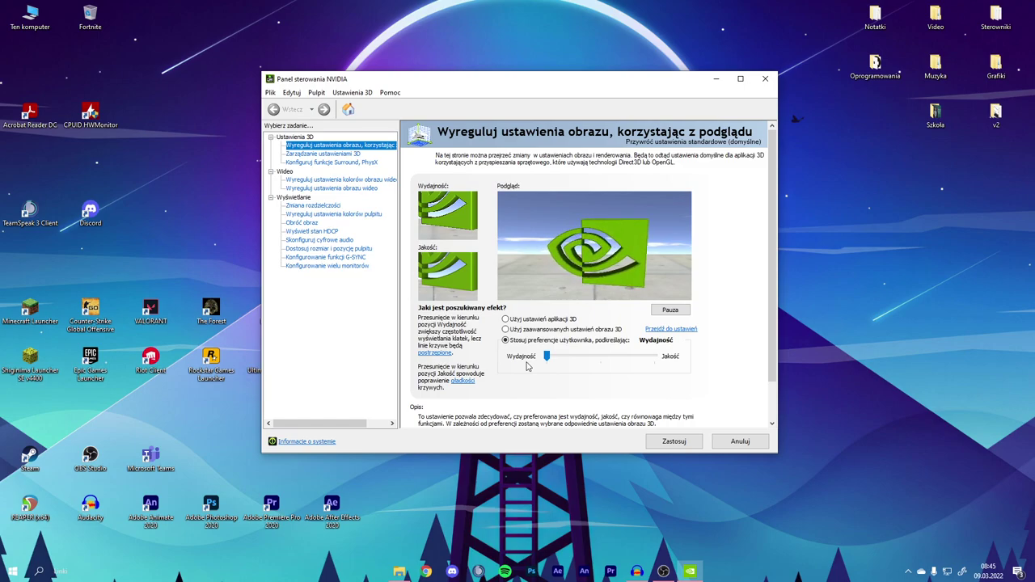
pyautogui.moveTo(546, 357); pyautogui.dragTo(658, 346)
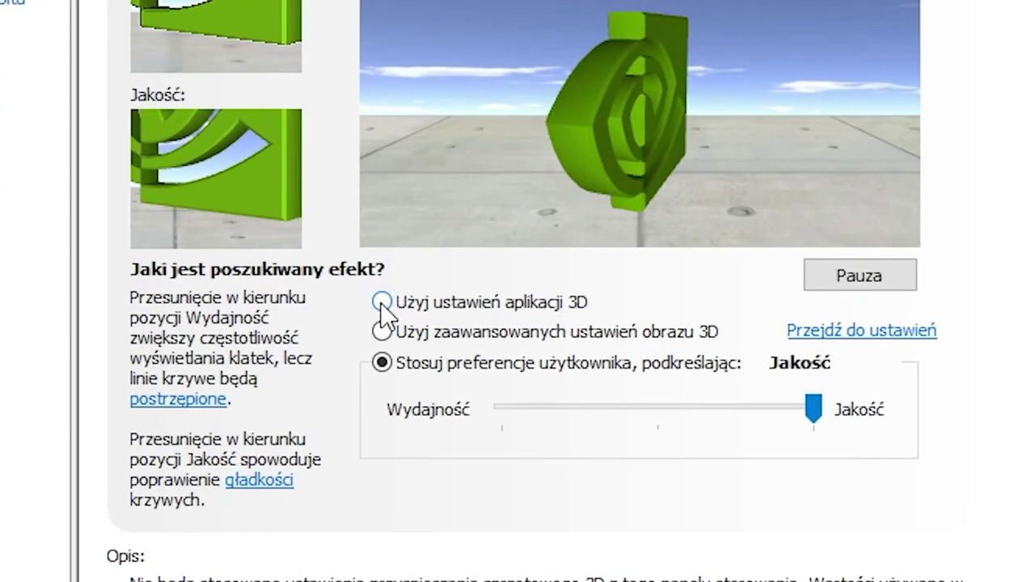
pyautogui.click(505, 319)
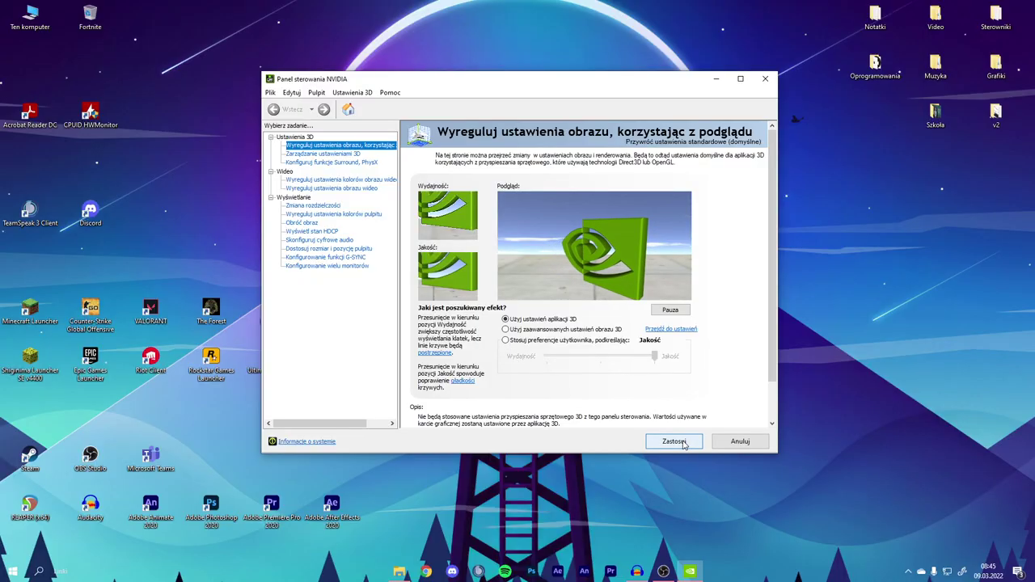
pyautogui.click(674, 442)
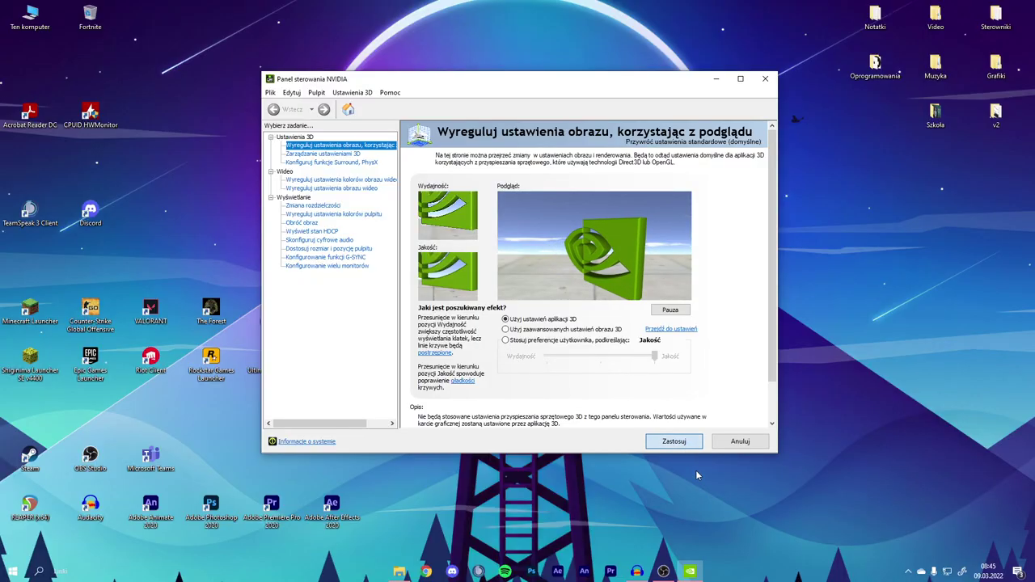
pyautogui.click(765, 78)
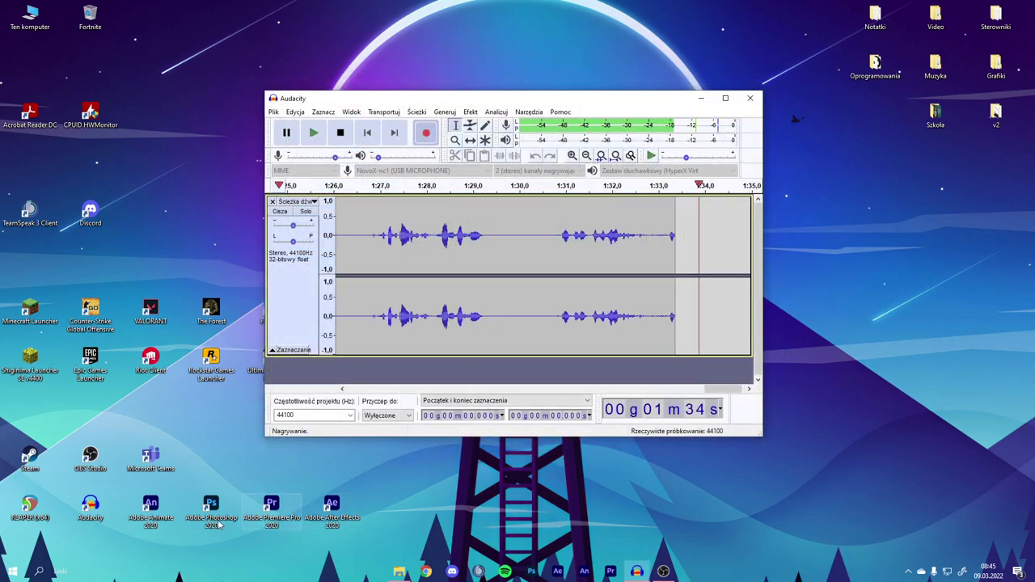
# - Find GeForce Experience with the system search "nv", open it and check the graphics driver version under Sterowniki
pyautogui.click(40, 572)
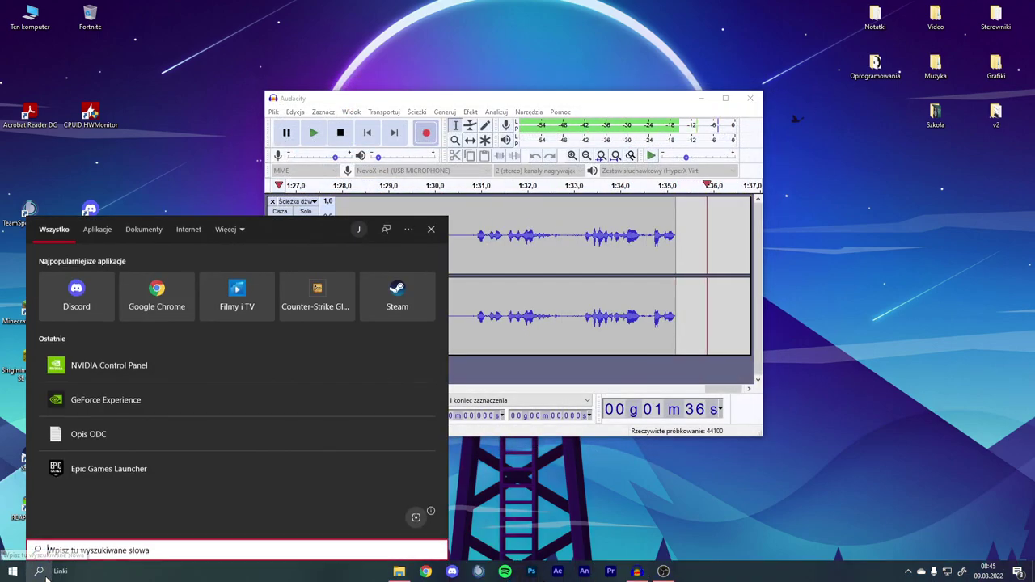
pyautogui.write('nv')
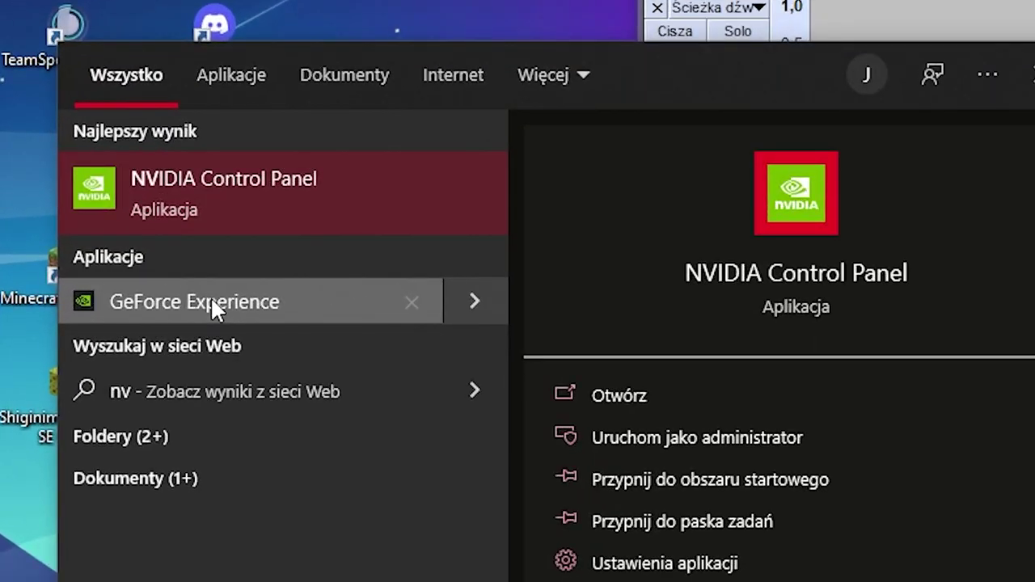
pyautogui.click(212, 303)
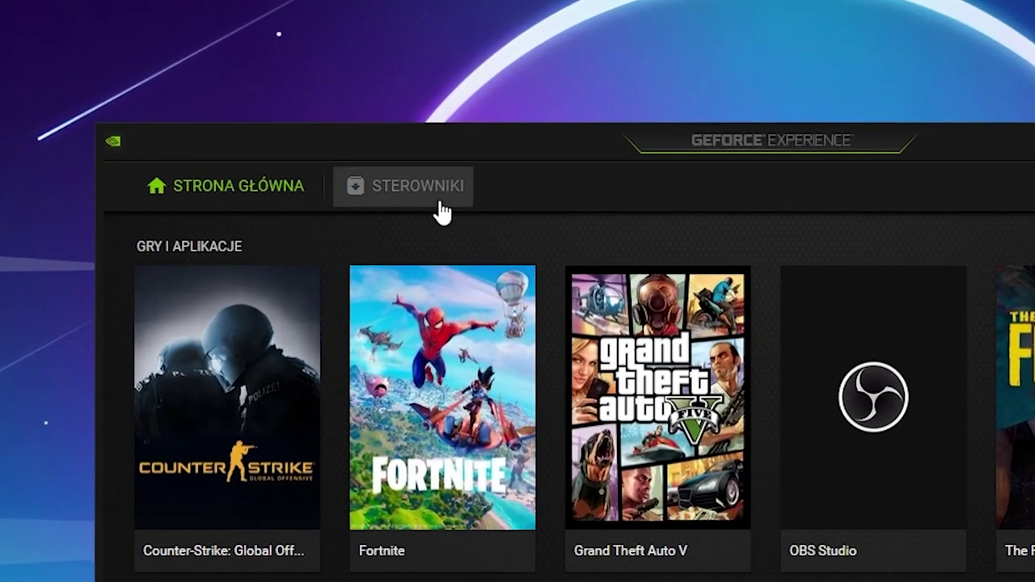
pyautogui.click(439, 203)
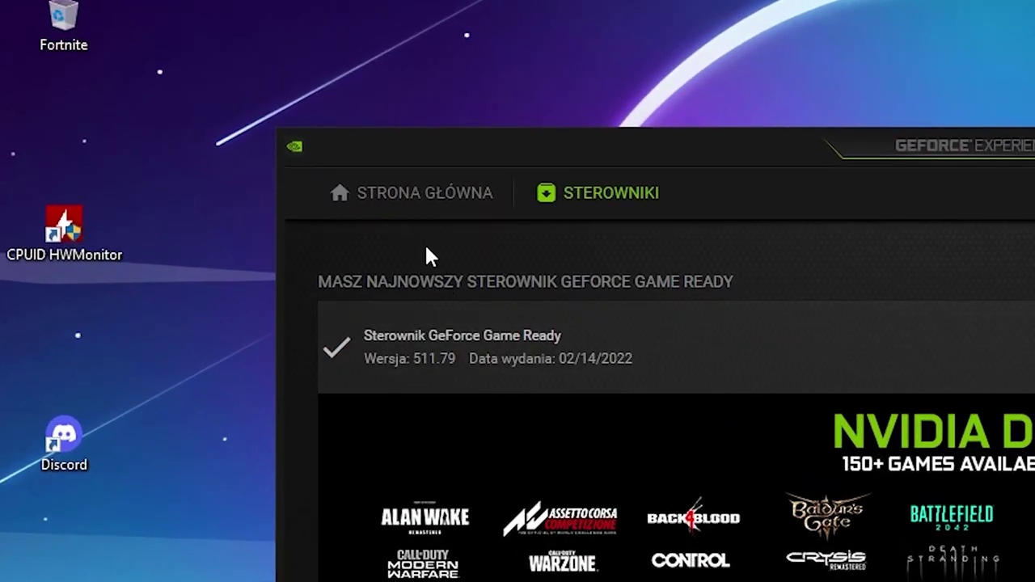
# - Review the optimization details of Counter-Strike: Global Offensive among the games, and close GeForce Experience
pyautogui.click(401, 204)
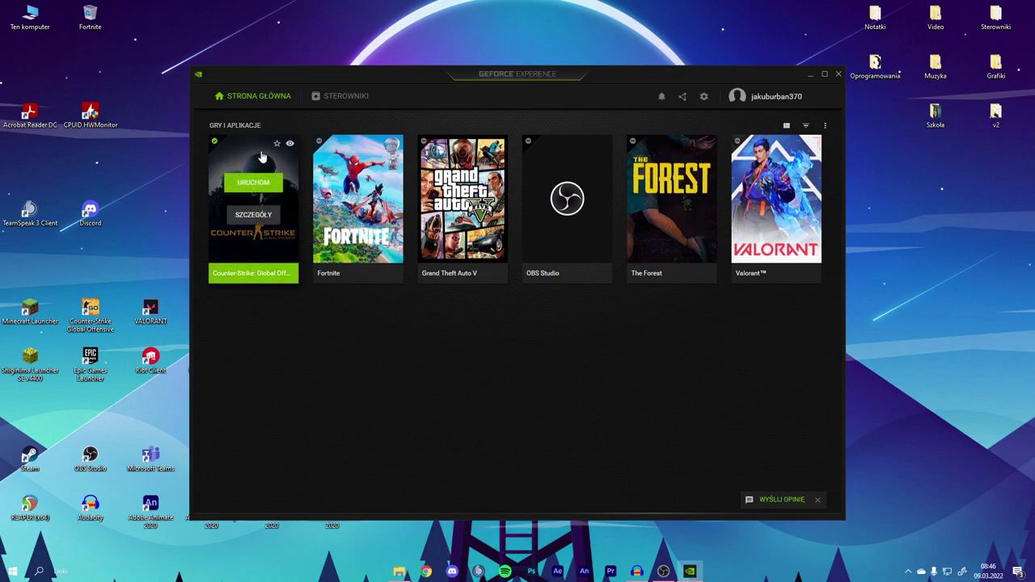
pyautogui.click(249, 217)
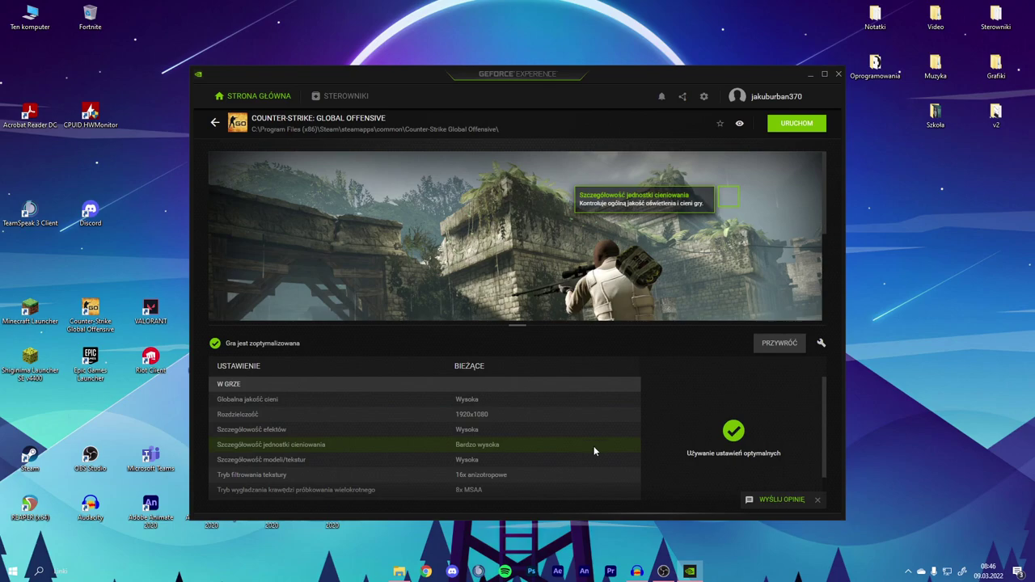
pyautogui.click(838, 74)
# - Switch to Steam and open the properties of Counter-Strike: Global Offensive from the library
pyautogui.doubleClick(27, 459)
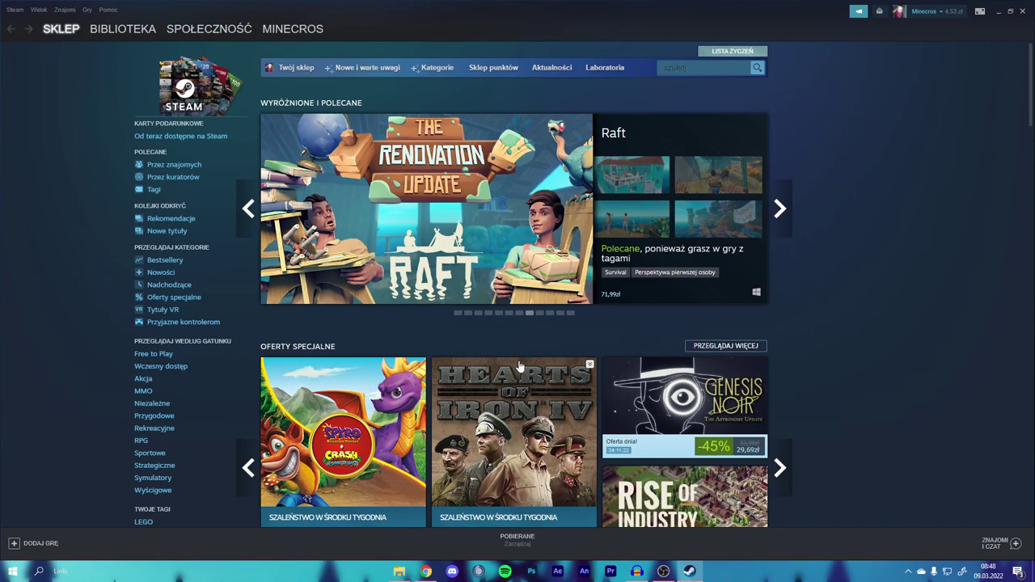
pyautogui.moveTo(659, 394)
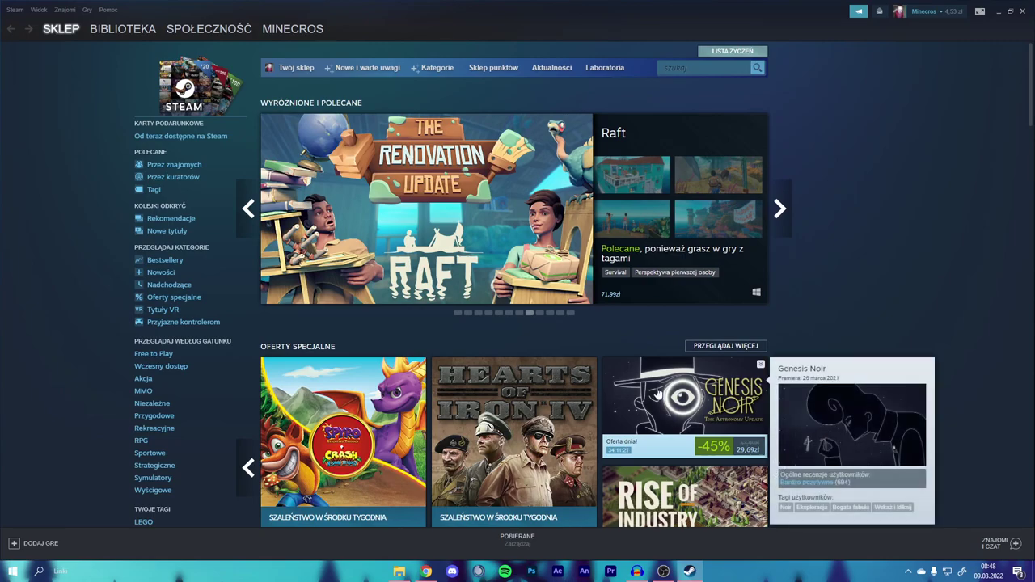
pyautogui.click(97, 28)
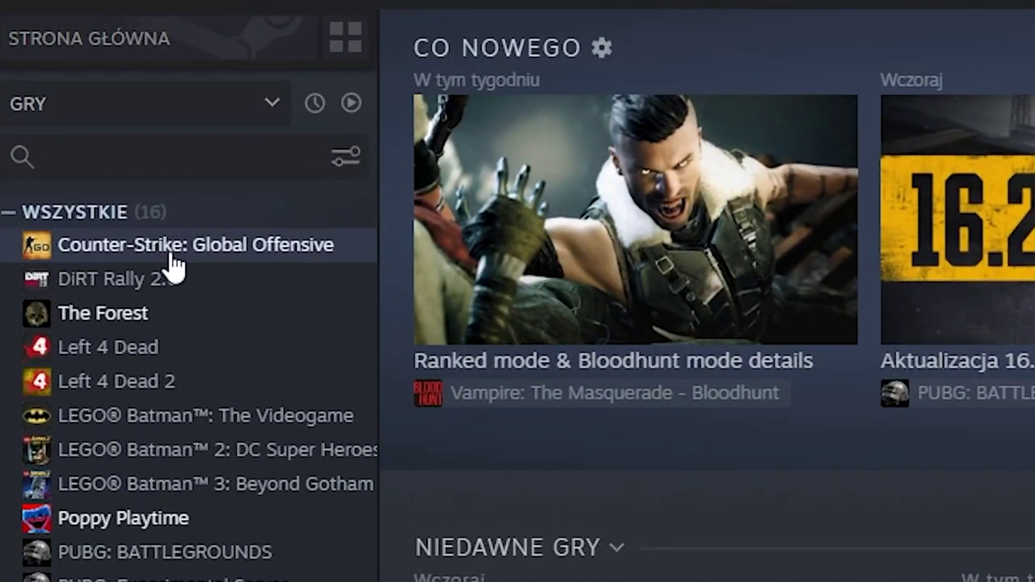
pyautogui.rightClick(181, 254)
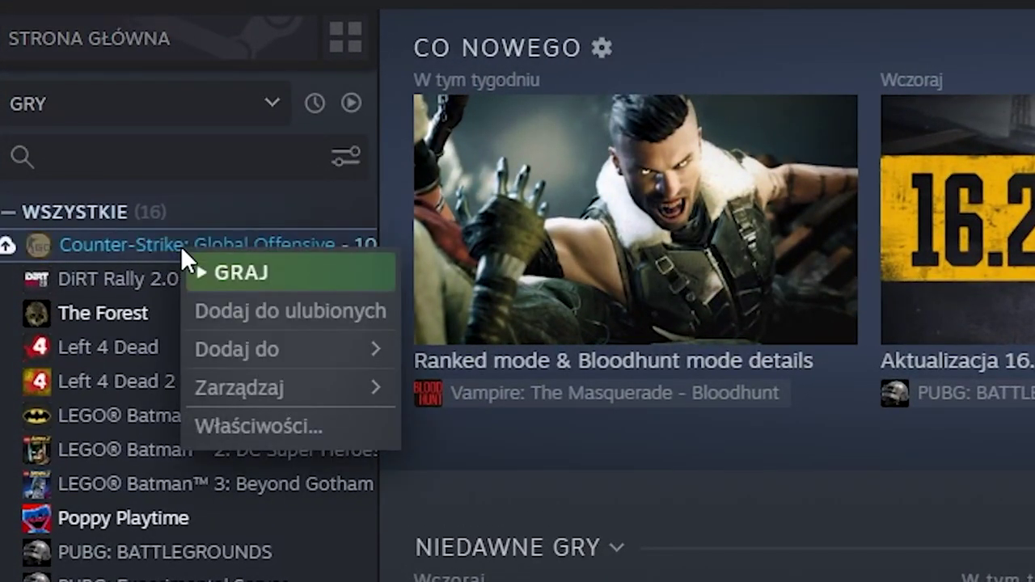
pyautogui.click(298, 437)
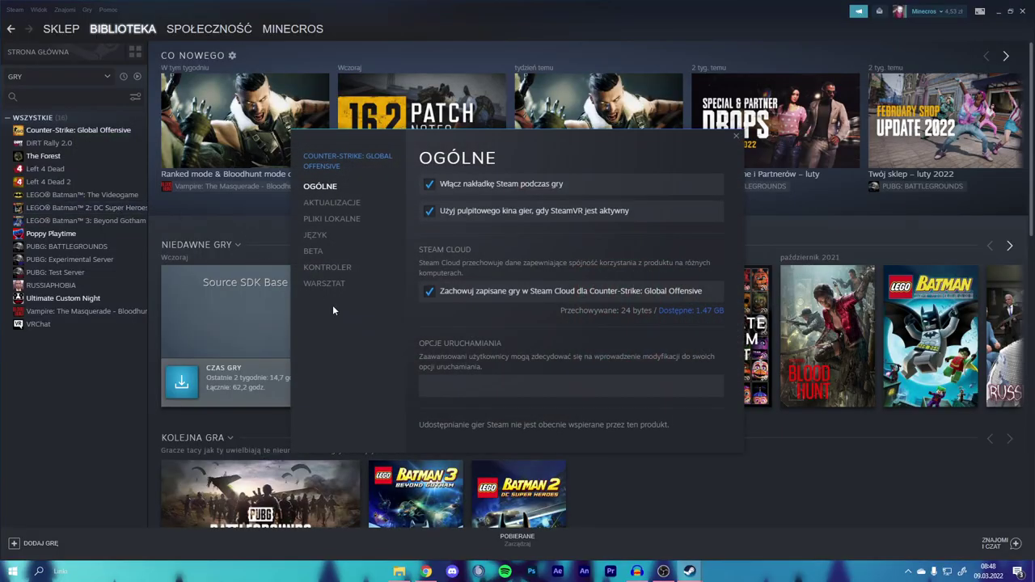
# - Enter -novid and -r_cleardecals as the game's launch options
pyautogui.click(458, 386)
pyautogui.write('-novid')
pyautogui.write('-r_cleardecals')
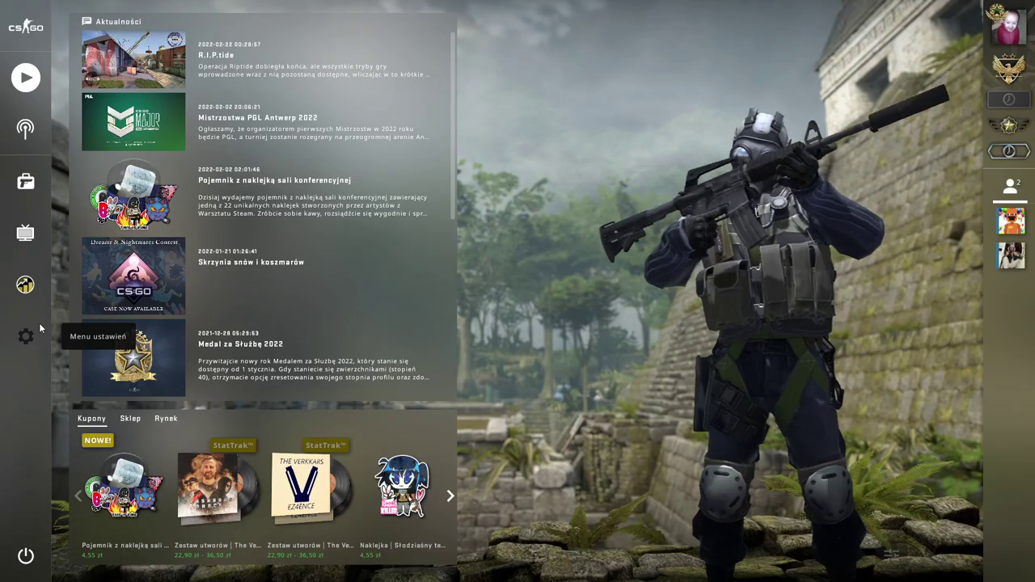
# - Switch to Counter-Strike: Global Offensive, open its image settings and view the available display modes (Tryb wyświetlania)
pyautogui.click(39, 324)
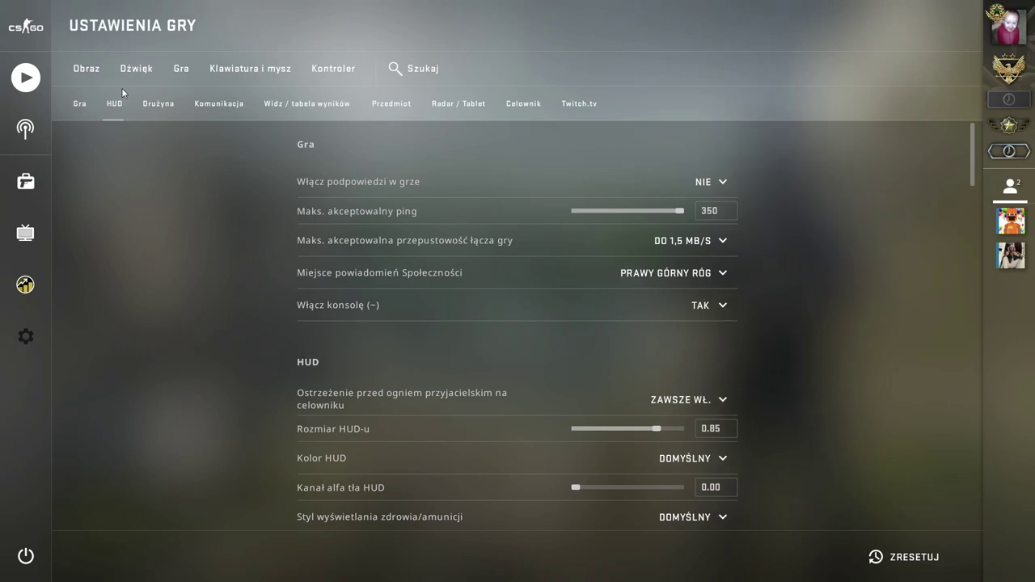
pyautogui.click(80, 73)
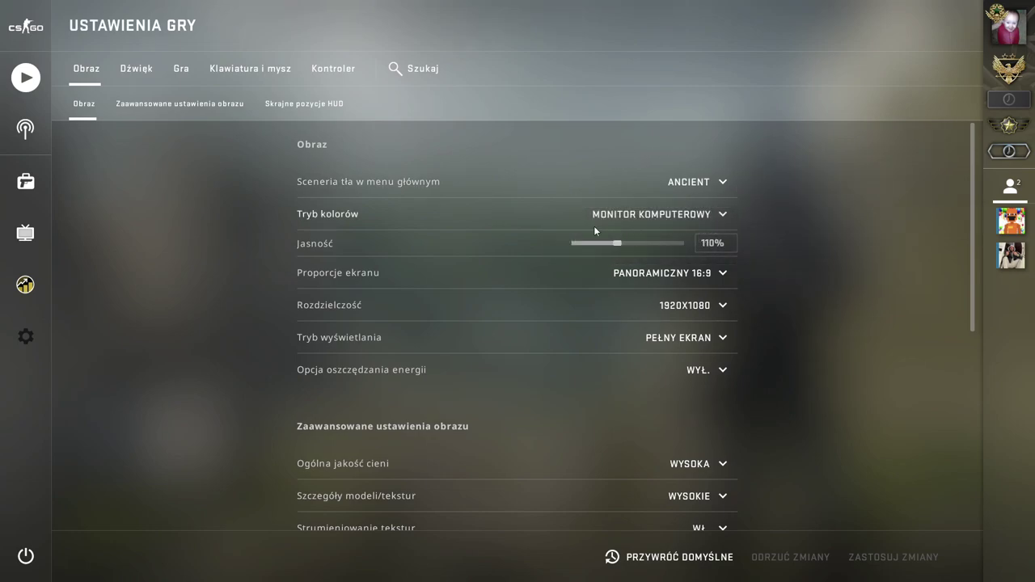
pyautogui.scroll(-1, 713, 343)
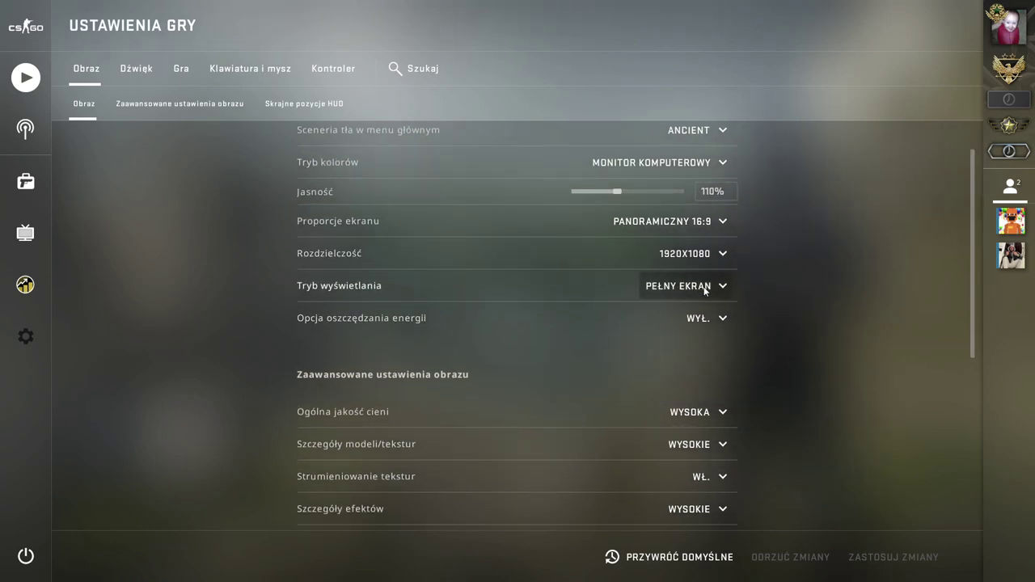
pyautogui.click(721, 286)
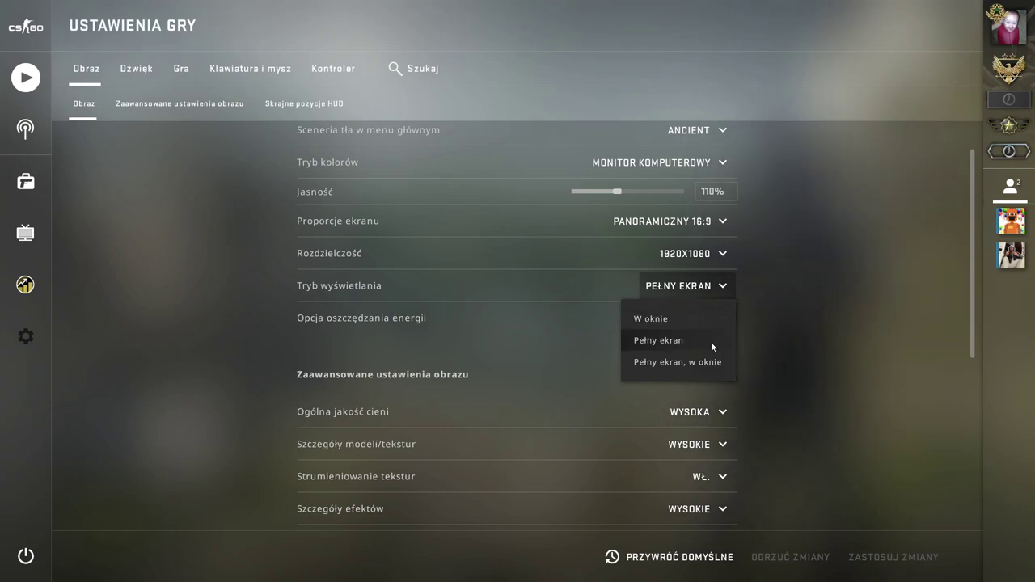
pyautogui.click(792, 348)
# - Examine the advanced image settings and the available levels of overall shadow quality (Ogólna jakość cieni)
pyautogui.scroll(-2, 736, 327)
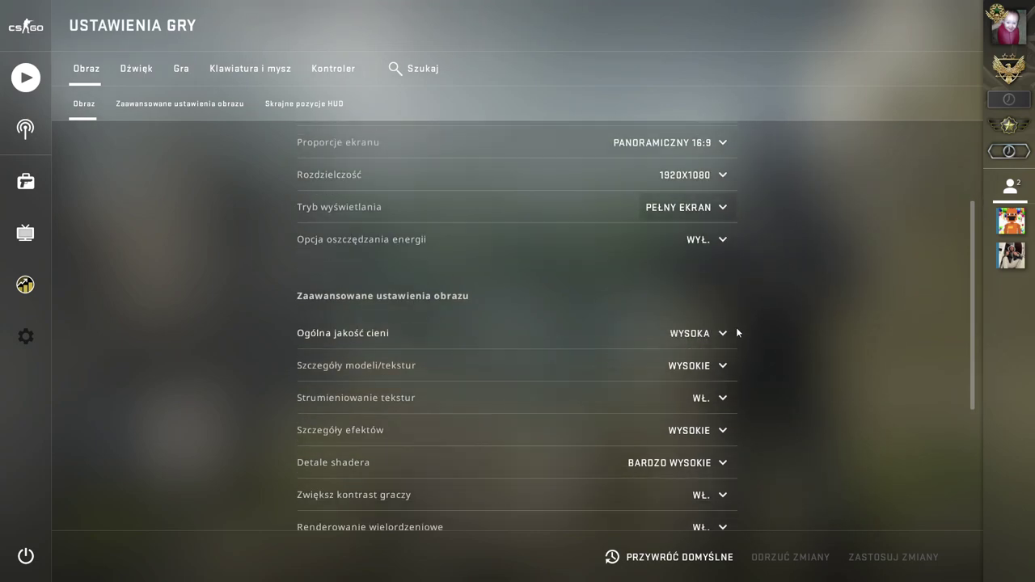
pyautogui.scroll(-1, 736, 327)
pyautogui.scroll(-1, 728, 319)
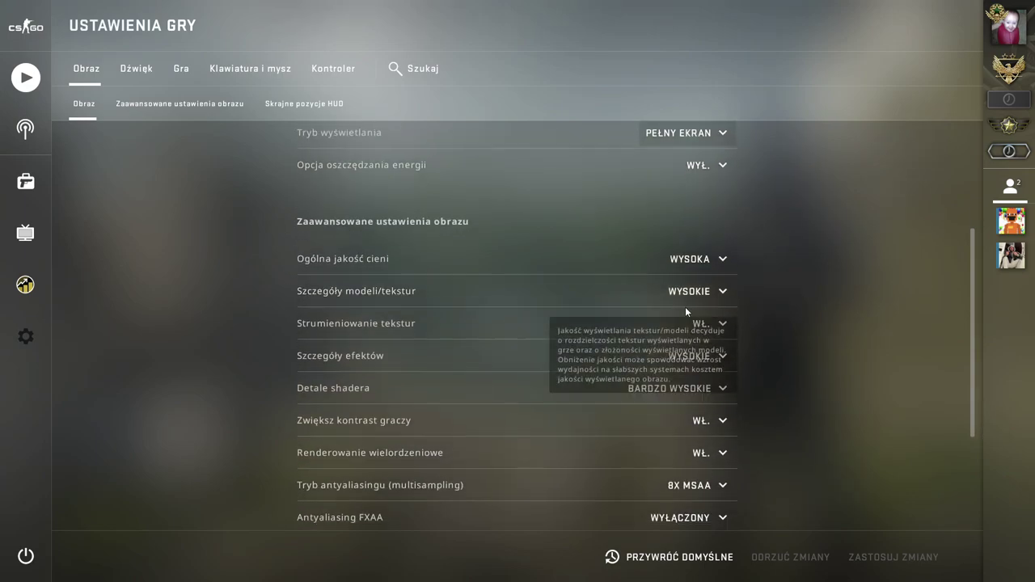
pyautogui.click(699, 258)
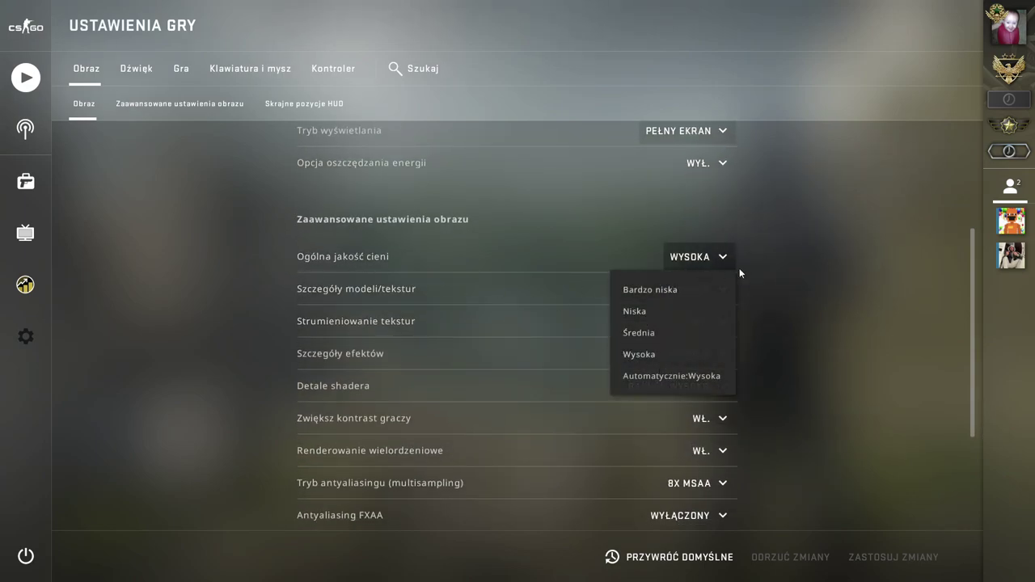
pyautogui.click(793, 282)
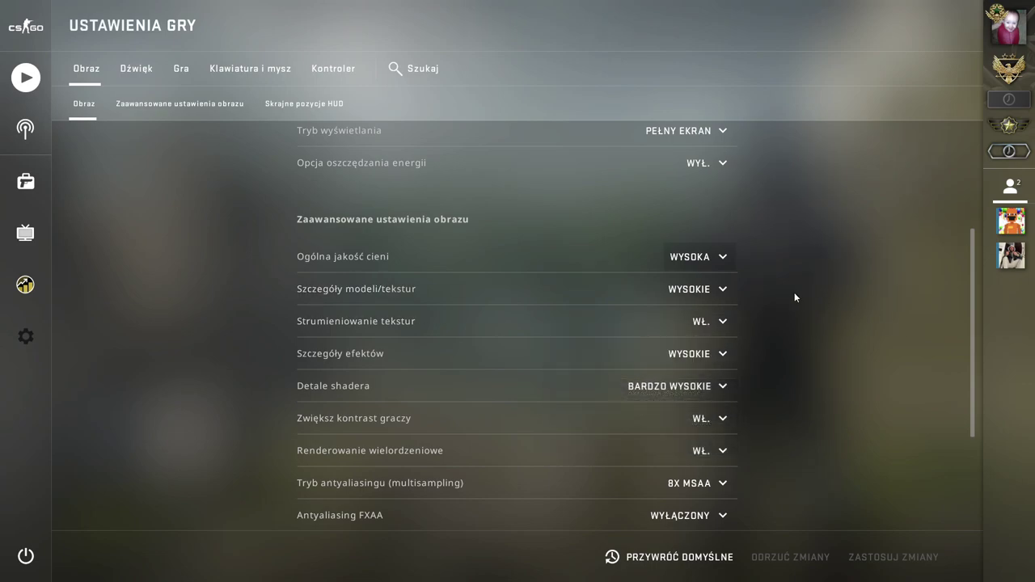
# - Review the effect detail setting and the available levels of shader detail (Detale shadera)
pyautogui.scroll(-1, 794, 292)
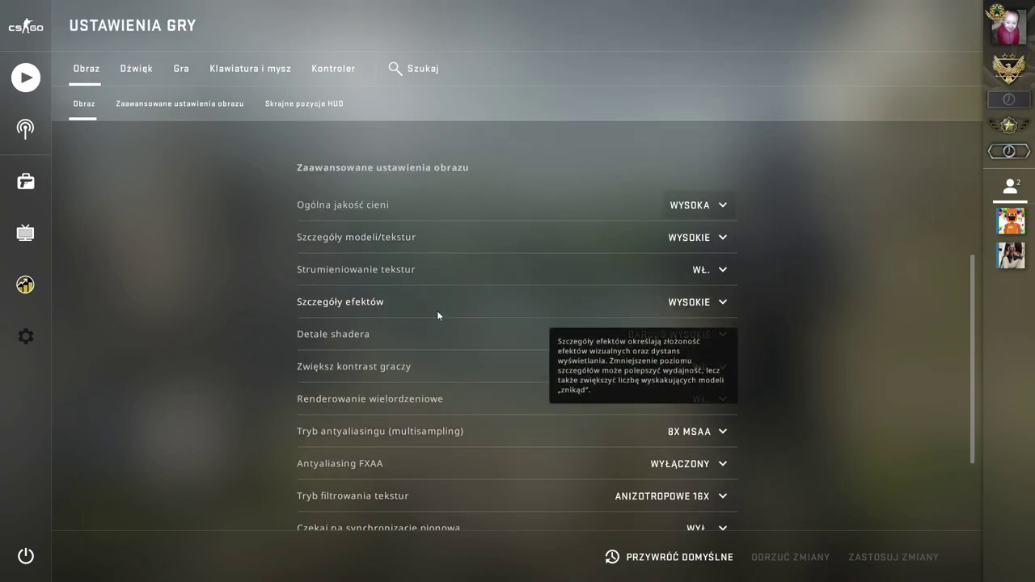
pyautogui.scroll(-2, 728, 301)
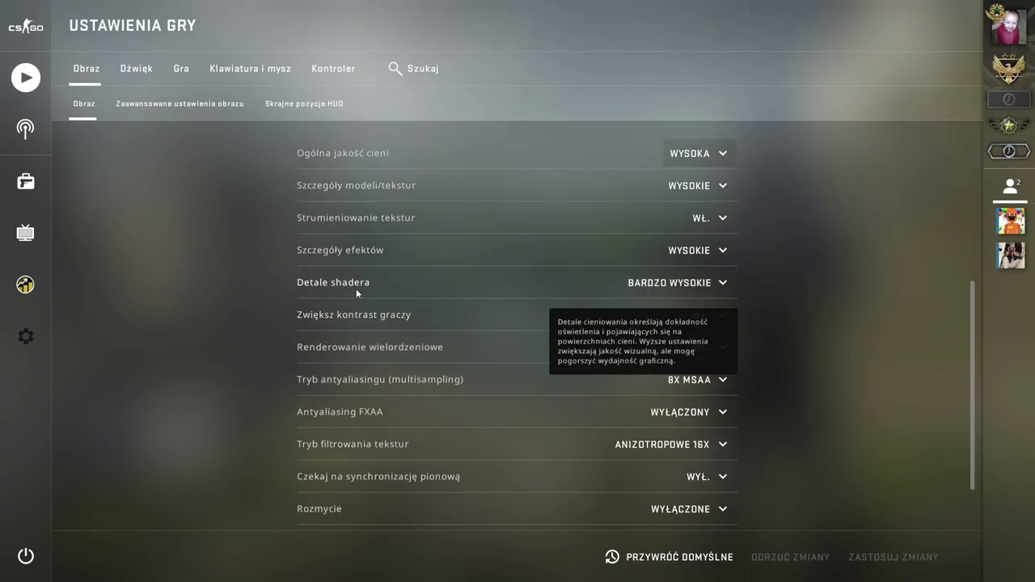
pyautogui.click(697, 284)
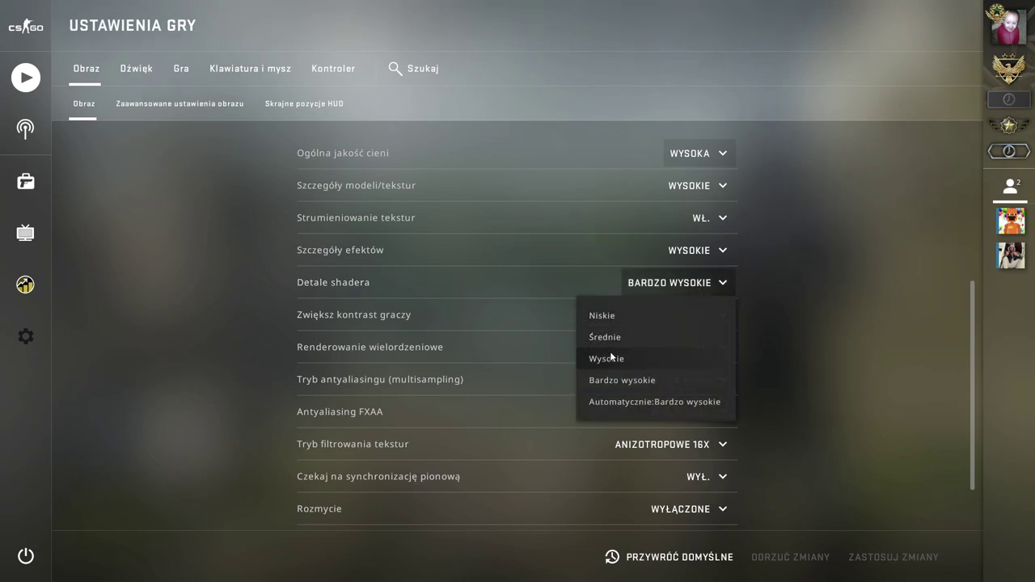
pyautogui.click(791, 302)
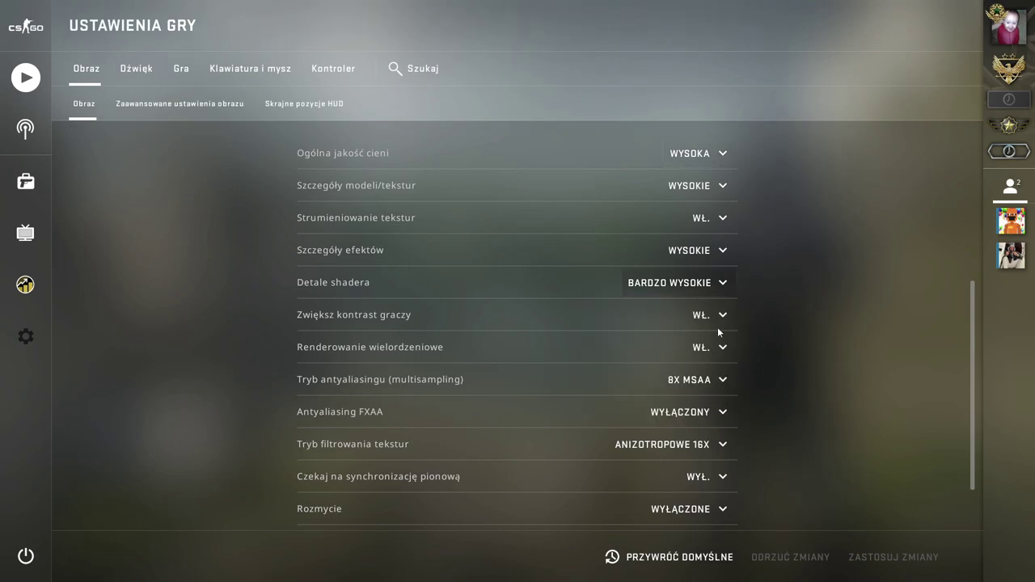
# - Select 8x MSAA as the multisampling antialiasing mode
pyautogui.scroll(-1, 723, 297)
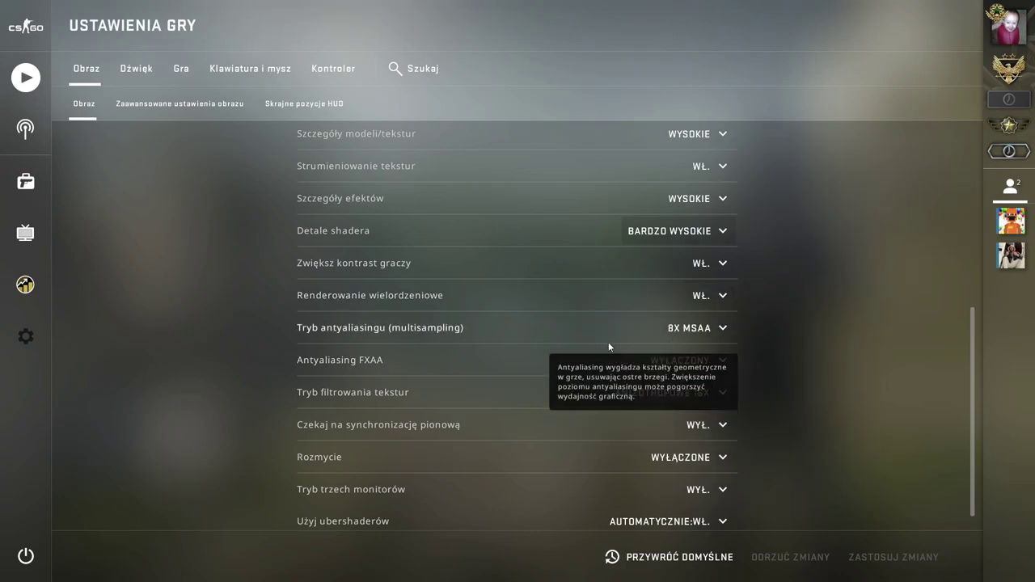
pyautogui.click(700, 328)
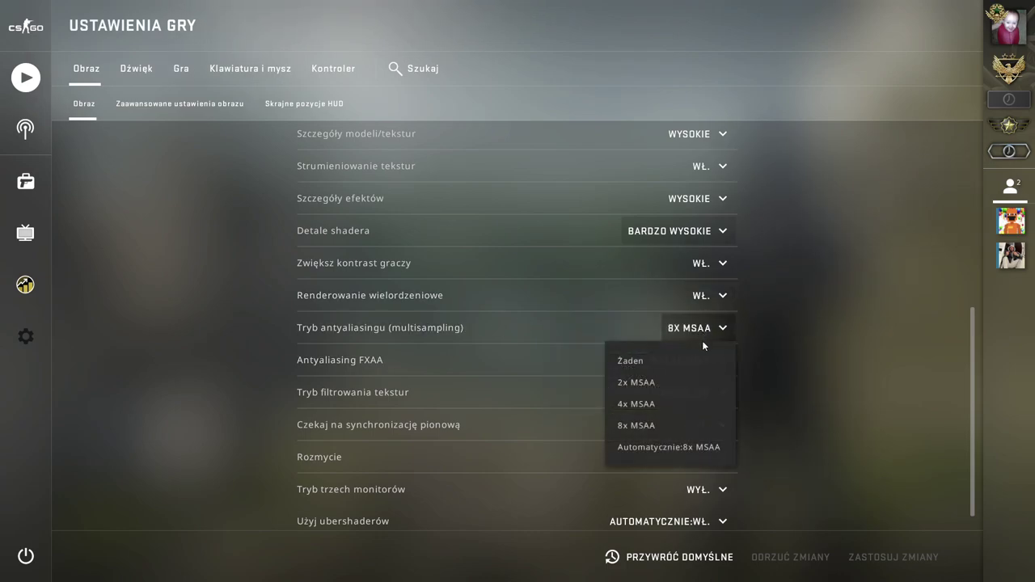
pyautogui.click(635, 425)
# - Review the remaining advanced image settings and view the options for using ubershaders (Użyj ubershaderów)
pyautogui.scroll(-1, 800, 336)
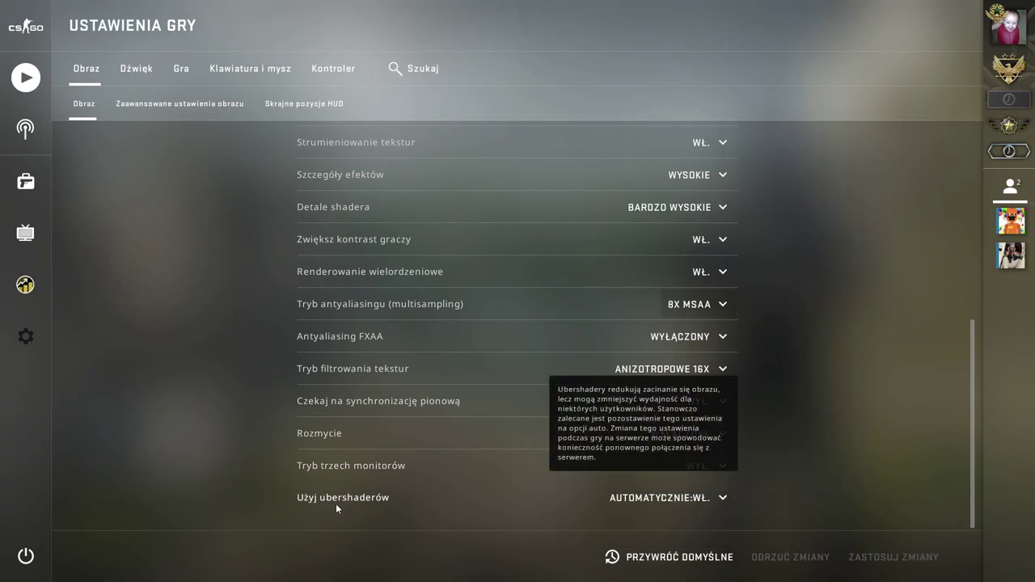
pyautogui.click(706, 499)
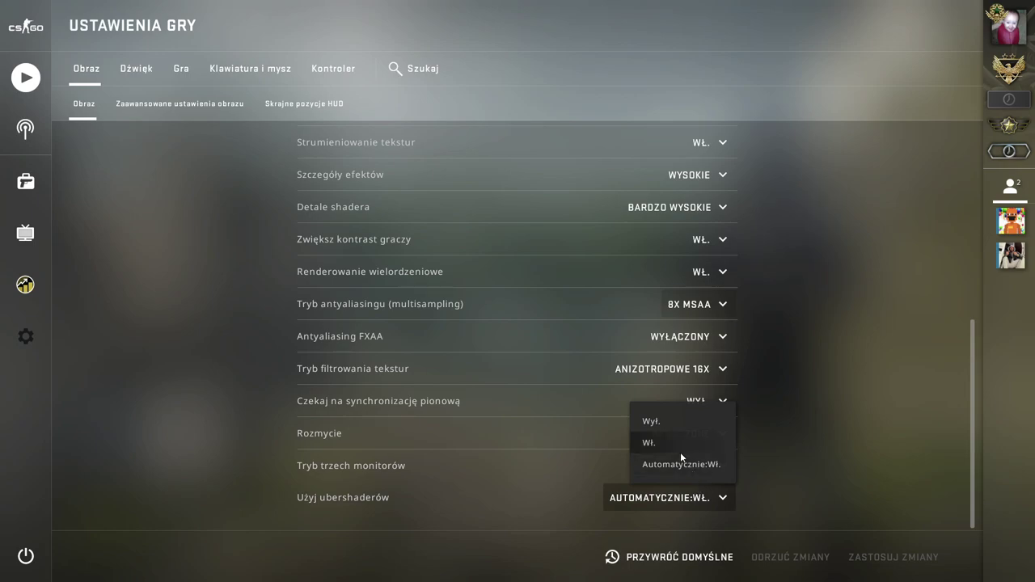
pyautogui.click(833, 412)
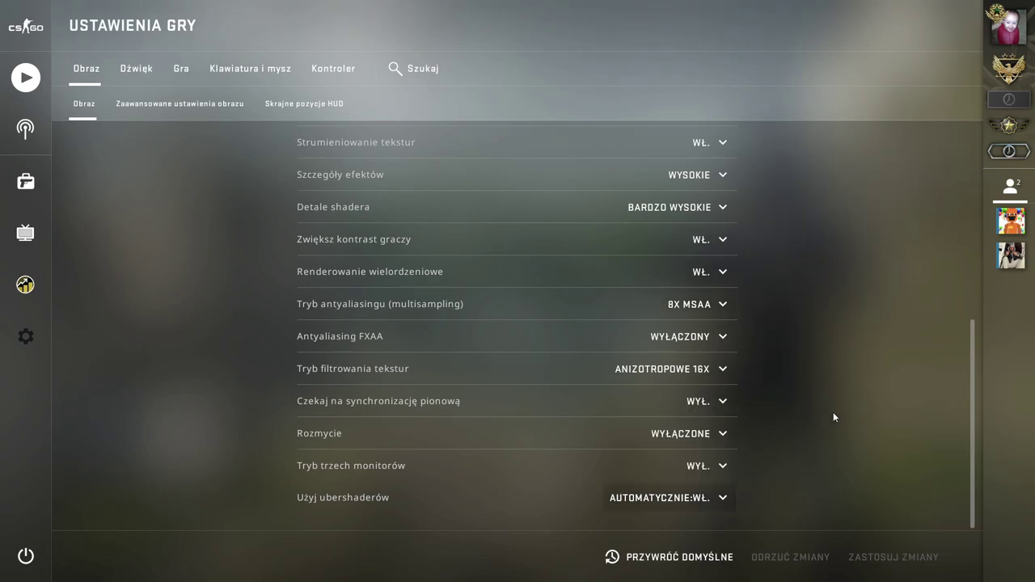